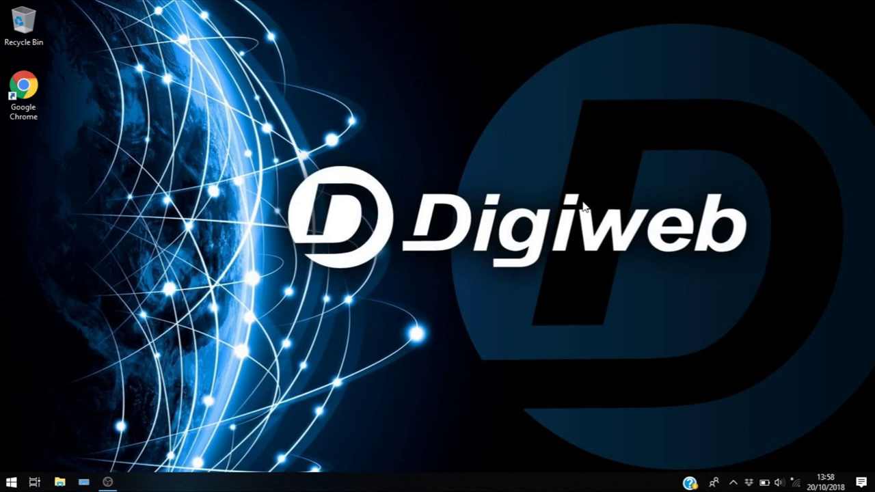
Bring up the WiFi list in the Windows flyout and select Digiweb WiFi Repeater.
left_click(795, 482)
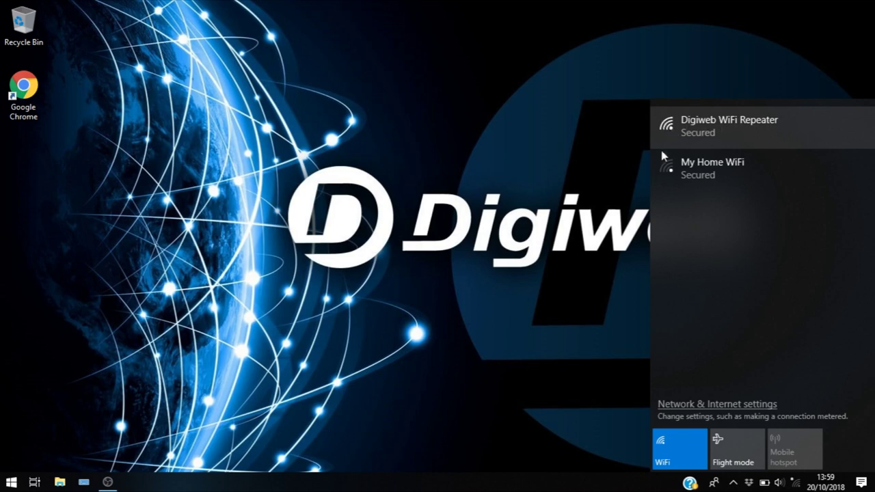
left_click(668, 170)
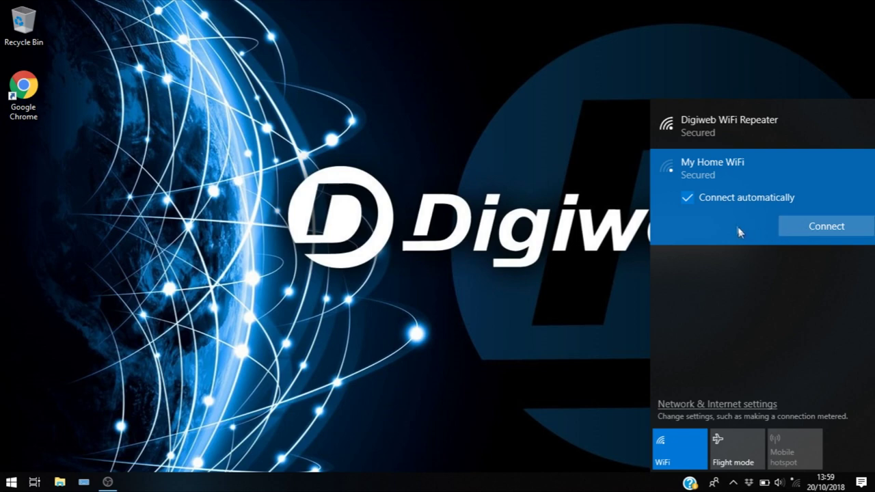
left_click(711, 135)
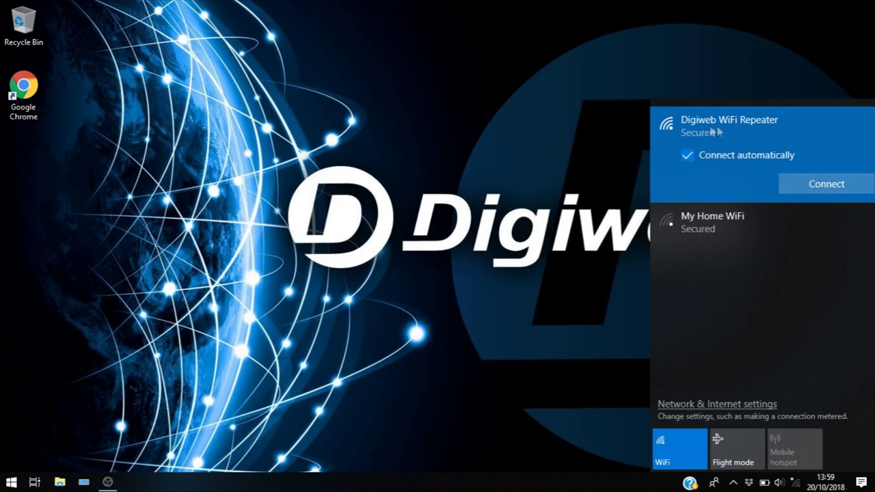
Join Digiweb WiFi Repeater using its network security key, then close the network list.
left_click(814, 186)
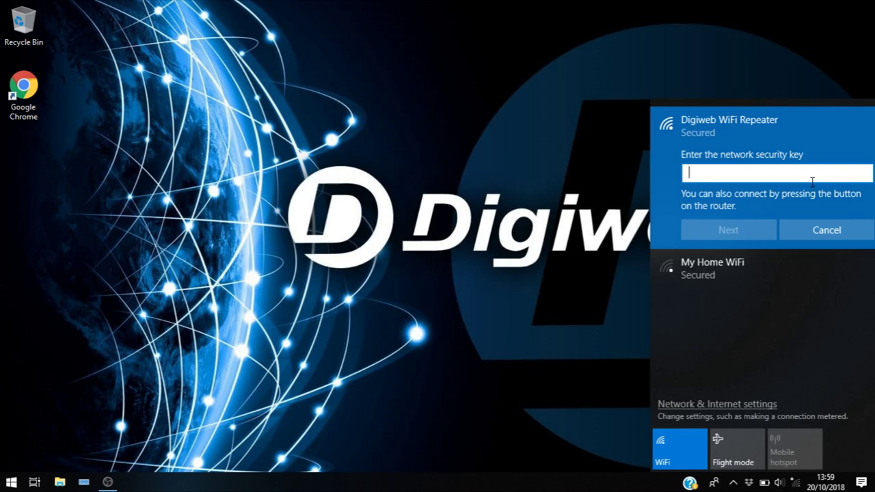
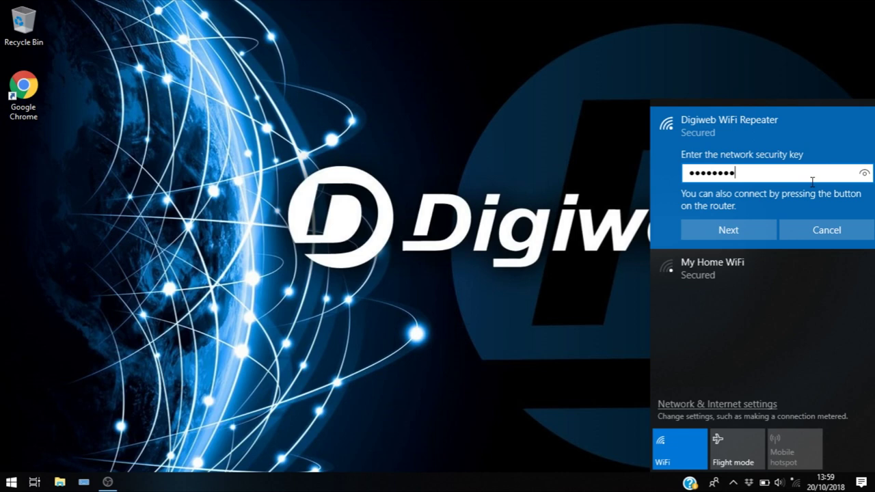
left_click(746, 238)
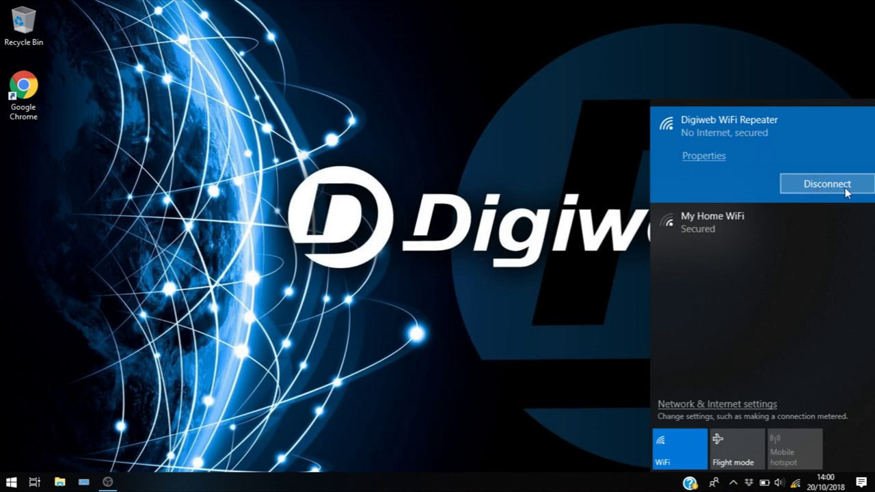
left_click(797, 183)
Launch Chrome, load fritz.box and start entering the FRITZ!Box 7360 password.
left_click(485, 220)
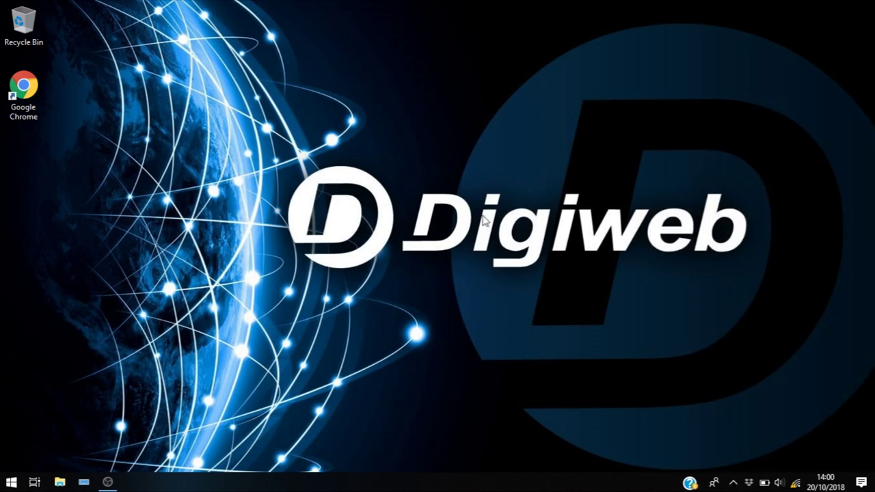
left_click(42, 101)
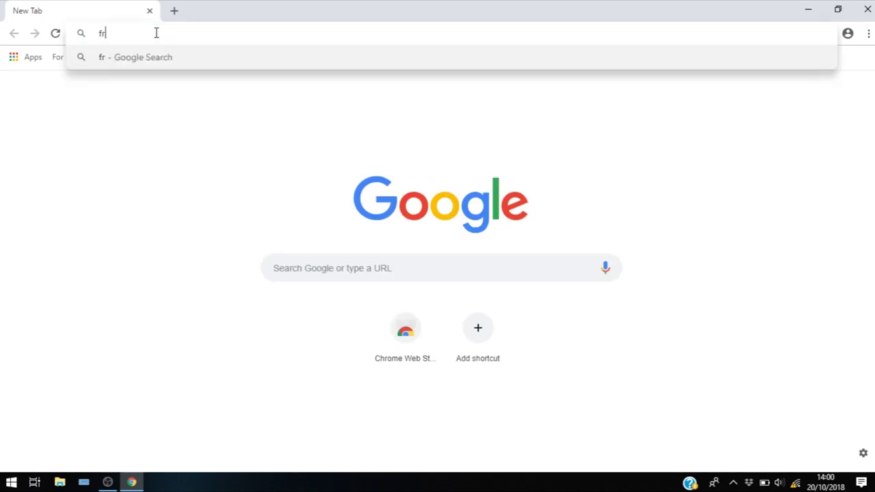
type(".box")
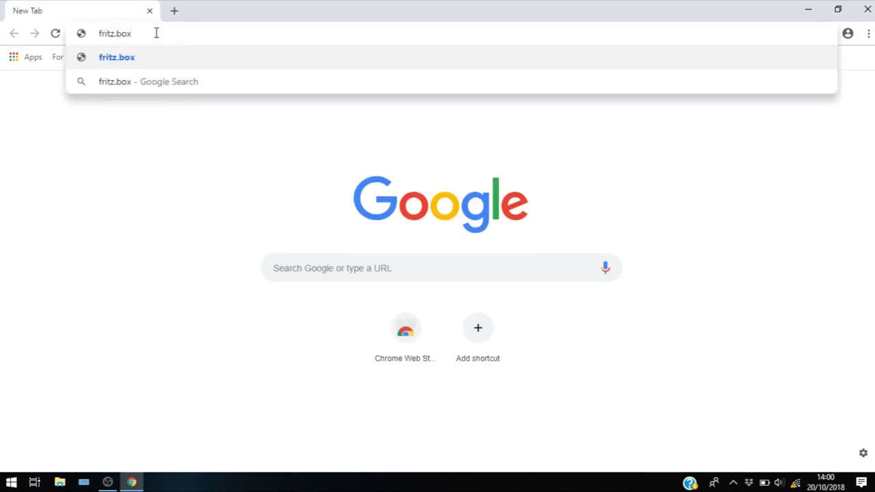
key("Return")
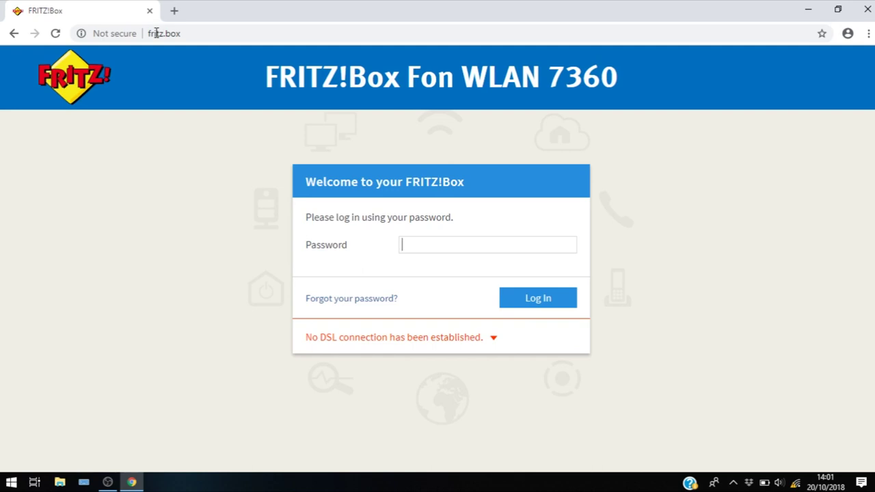
type("a")
Log in, decline Chrome's password saving, switch to Advanced view and reload the page.
left_click(536, 301)
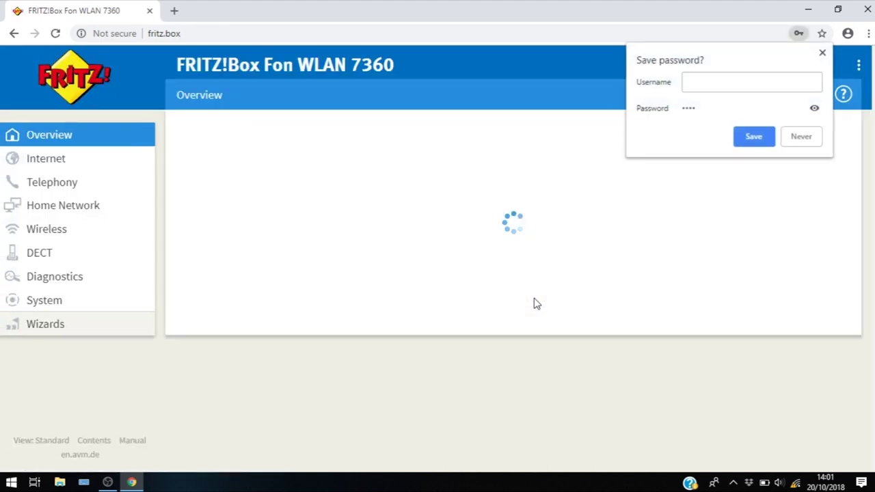
left_click(804, 138)
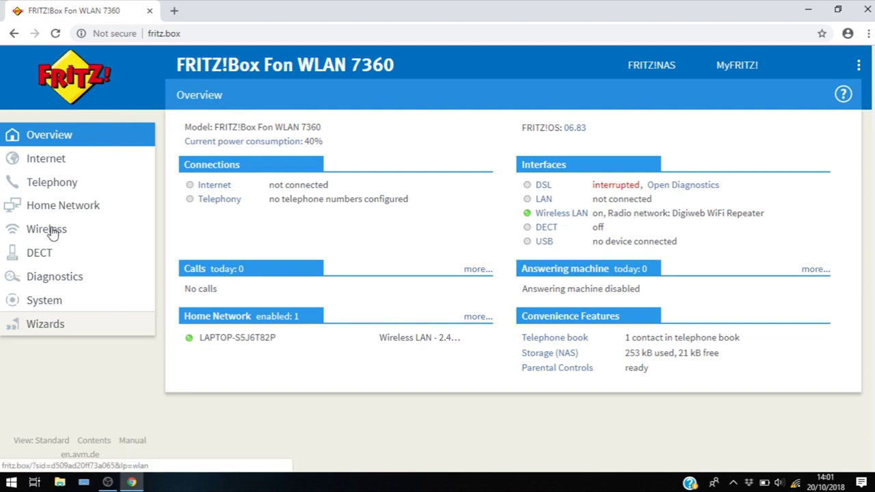
left_click(43, 446)
left_click(55, 34)
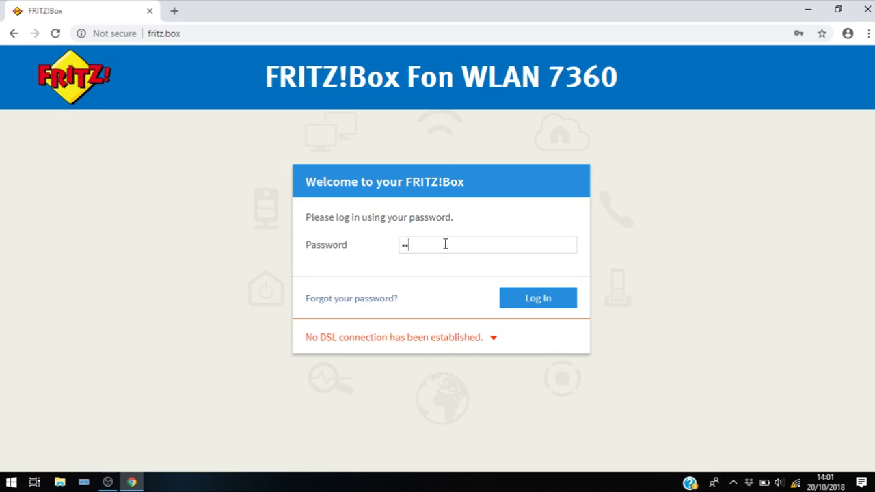
Log back in and go to Wireless > Repeater in the left menu.
left_click(540, 302)
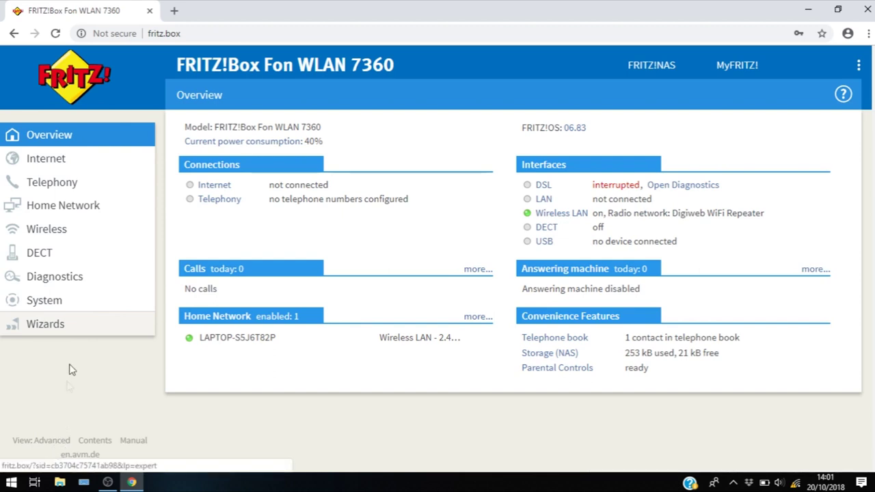
left_click(41, 234)
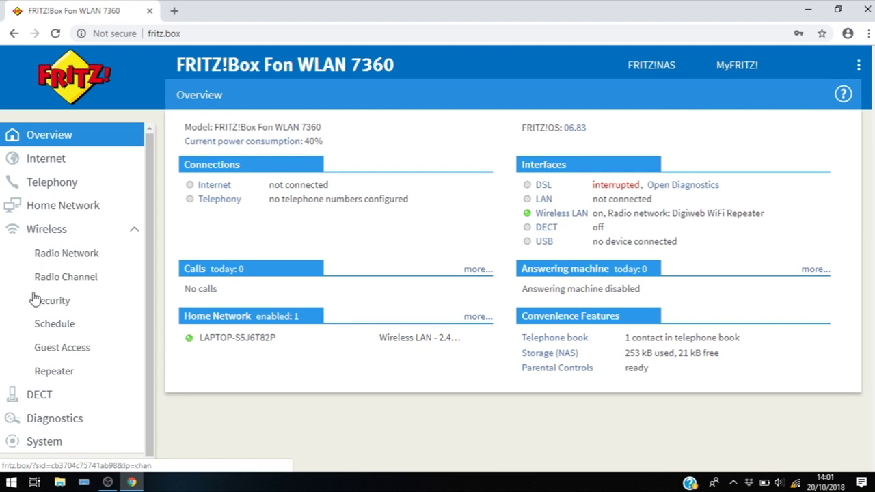
left_click(58, 379)
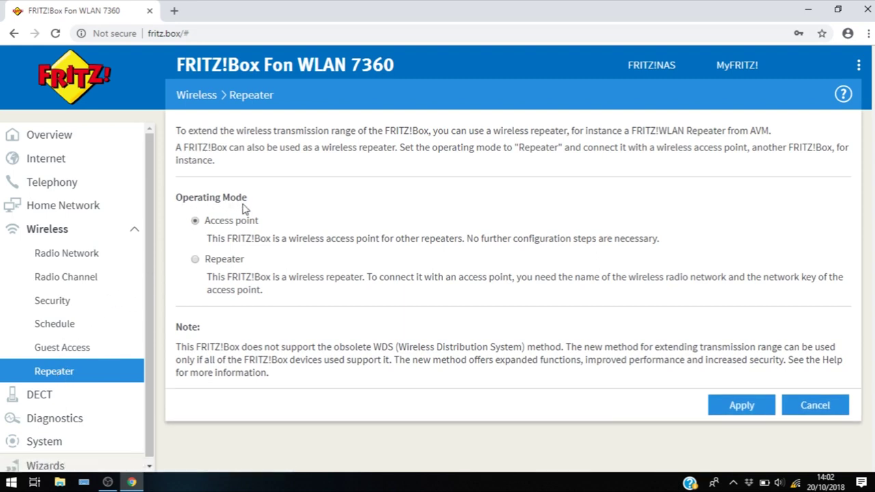
Set the operating mode to Repeater and tick My Home WiFi as the access point.
left_click(196, 261)
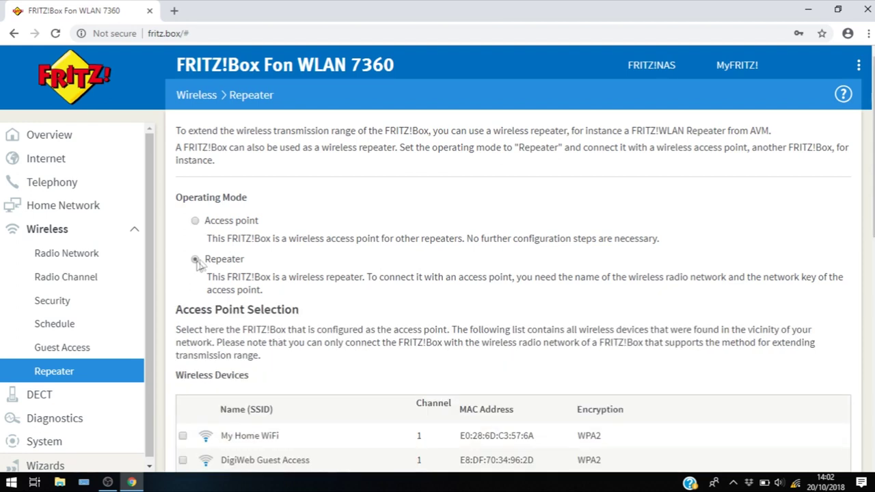
scroll(341, 268, "down", 2)
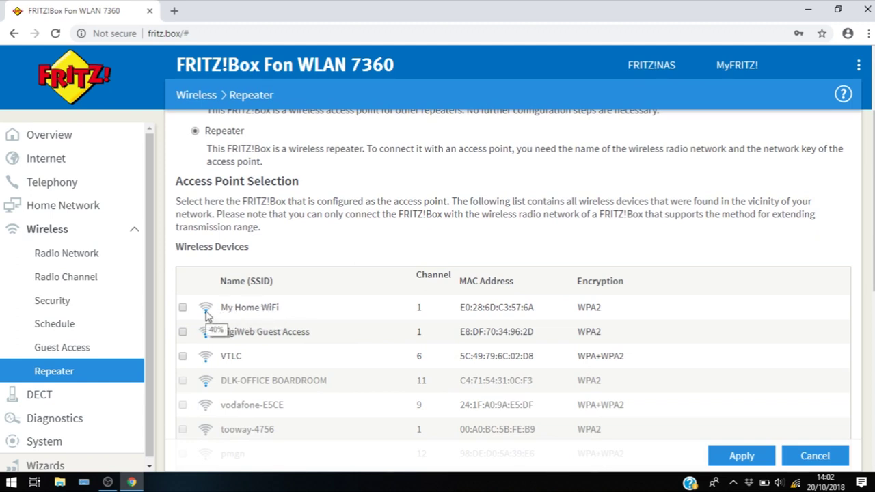
left_click(182, 308)
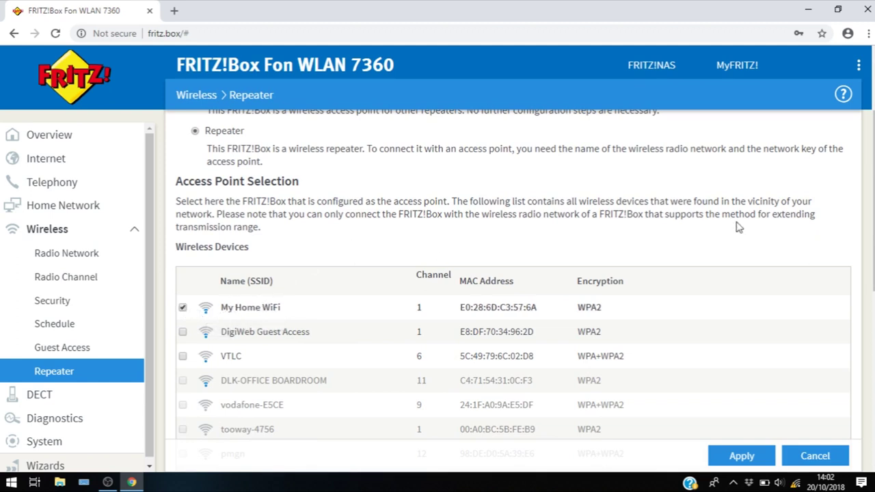
scroll(717, 293, "down", 4)
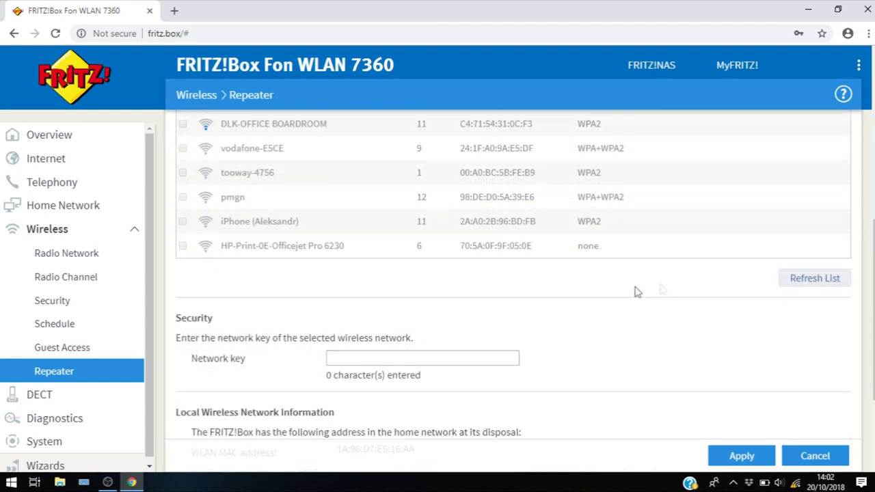
Enter the My Home WiFi password in the Network key field and apply the repeater settings.
left_click(406, 356)
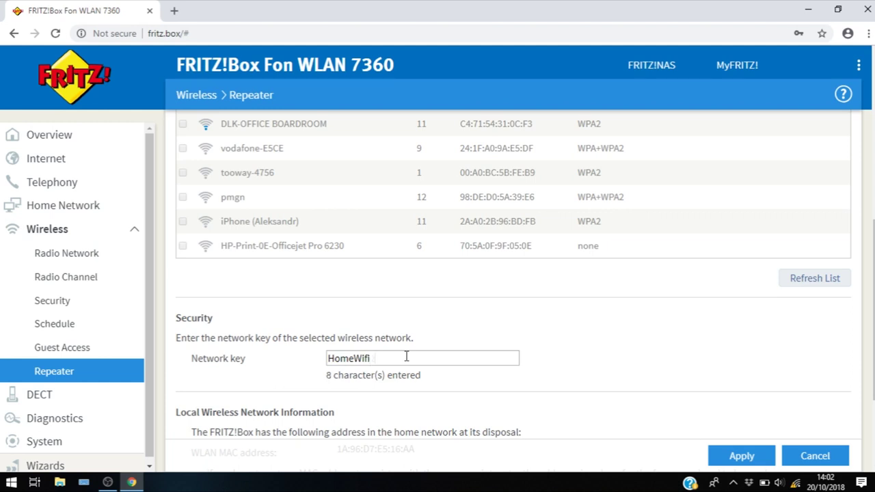
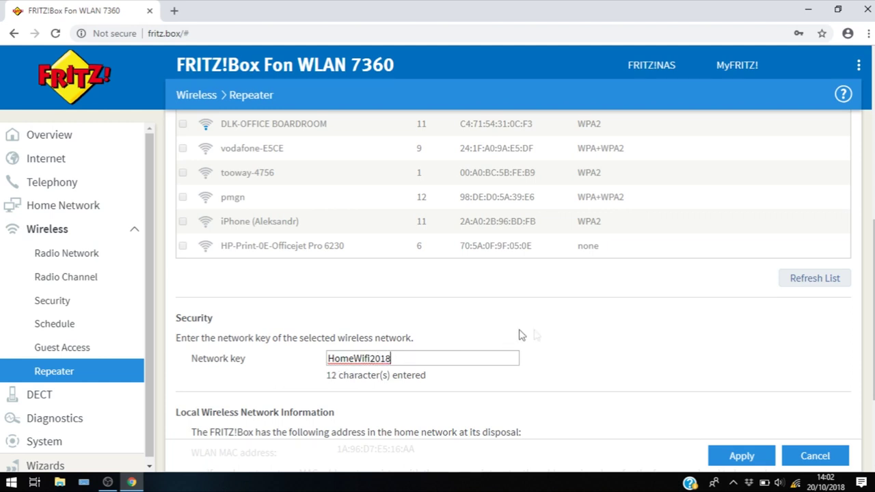
left_click(725, 457)
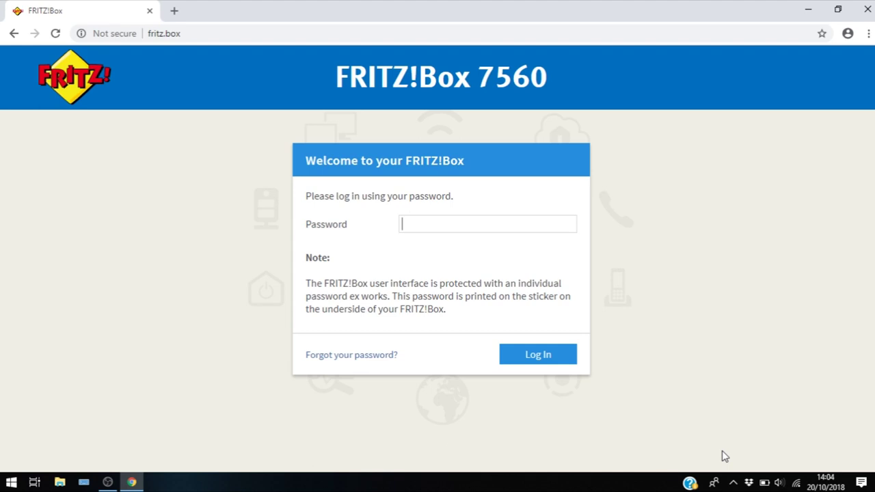
Log in to the FRITZ!Box 7560 with the admin password and expand Home Network.
key("Return")
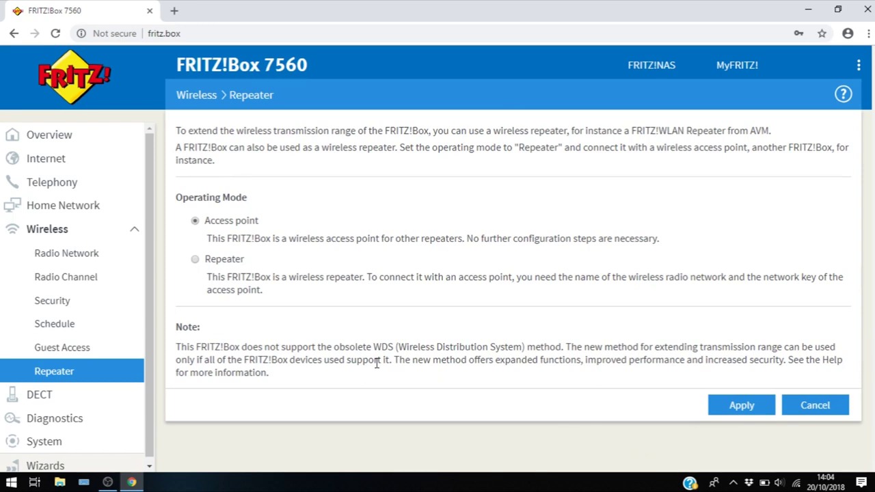
left_click(75, 211)
Open Home Network Overview to see the FRITZ!Box Fon WLAN 7360 connected via wireless LAN.
left_click(72, 233)
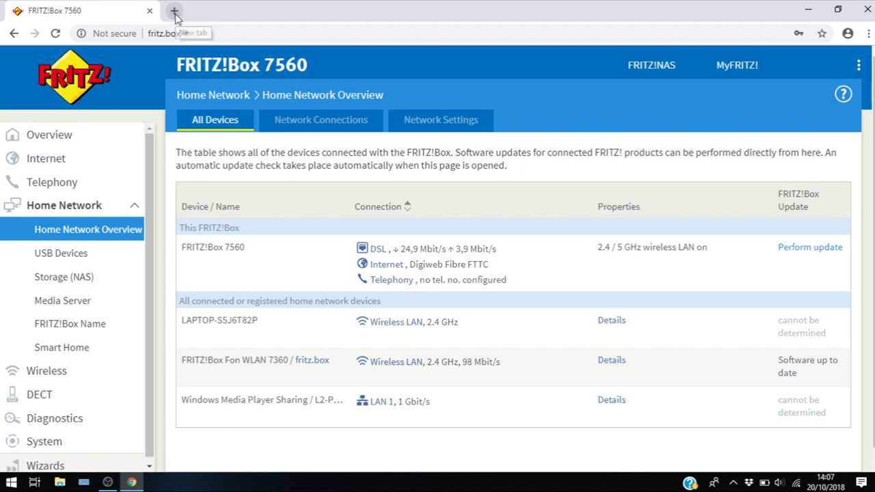
left_click(175, 12)
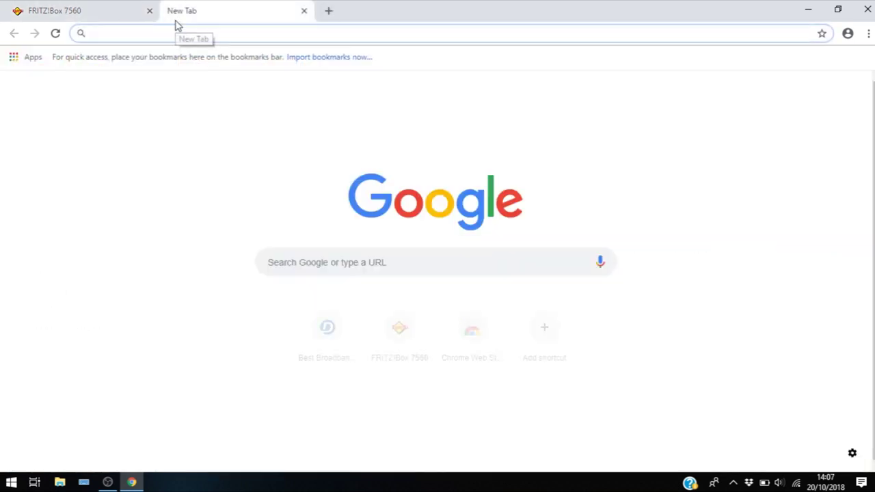
type("www.")
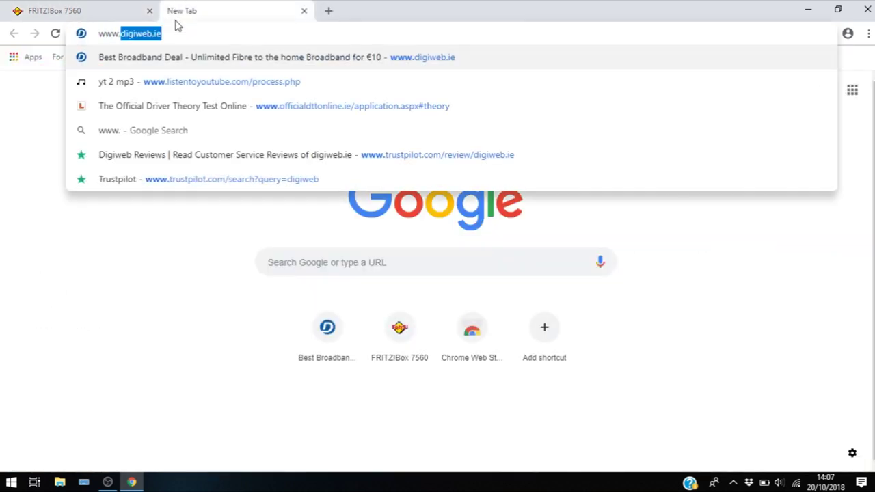
type("trust")
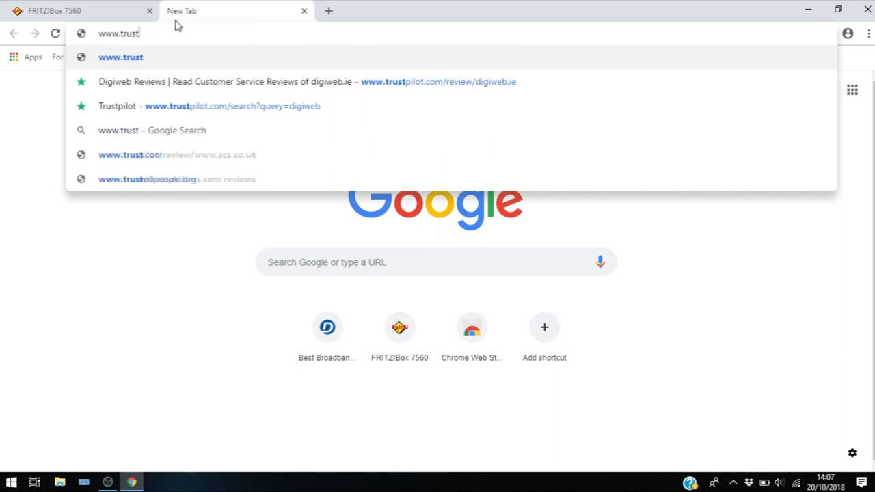
type("pilot.co")
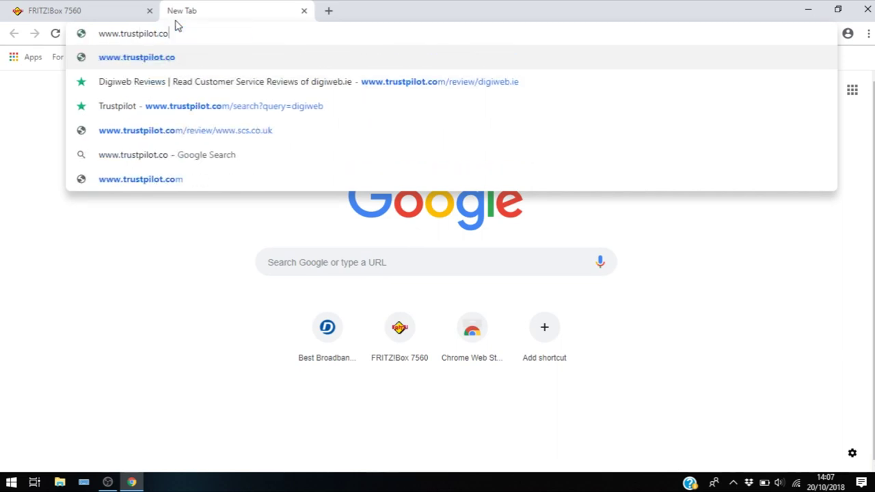
type("m/review/d")
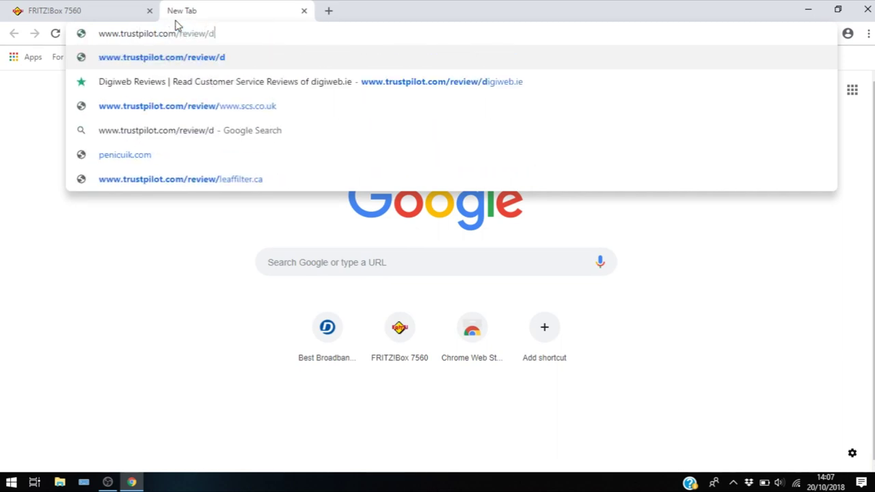
type("igiweb.ie")
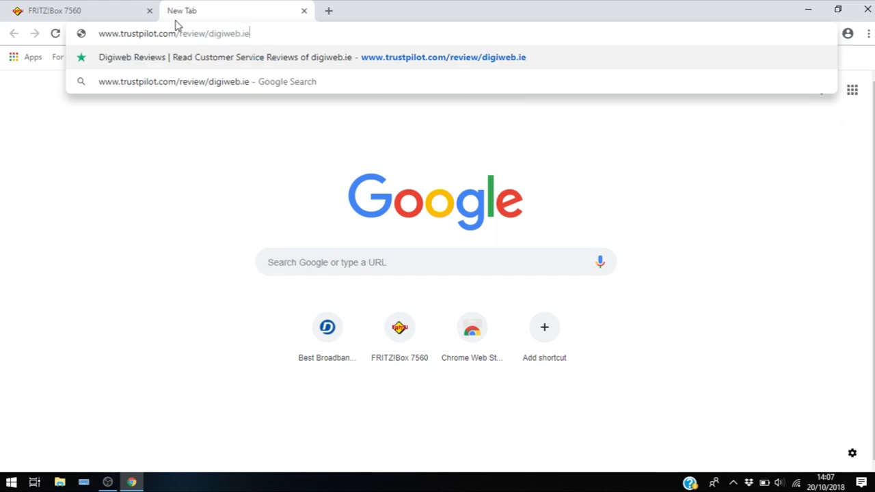
key("Return")
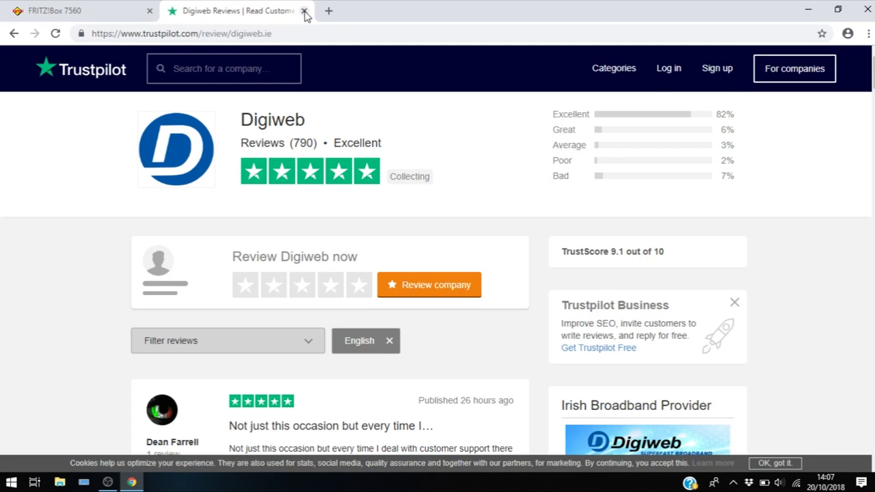
left_click(305, 11)
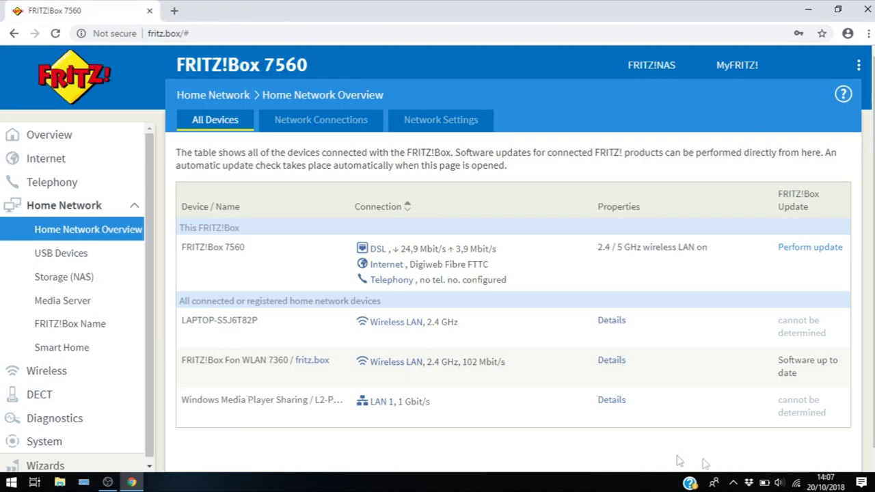
Close the Chrome window, returning to the Digiweb desktop.
left_click(798, 485)
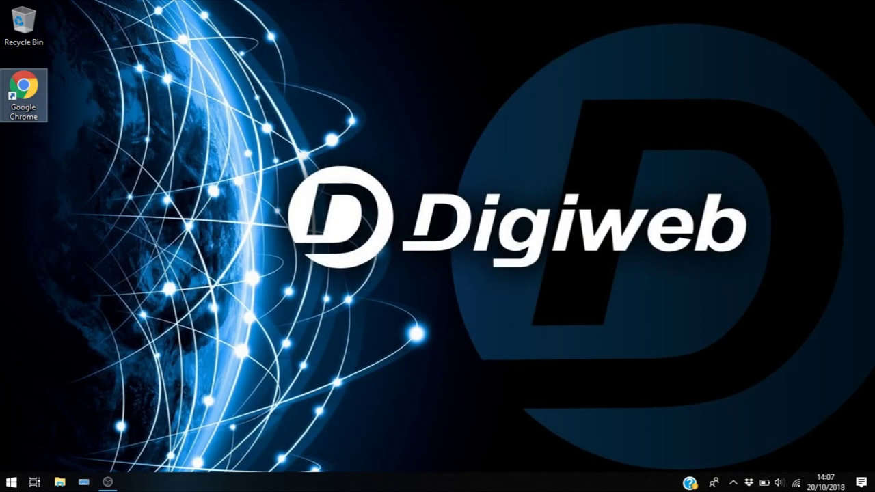
left_click(443, 251)
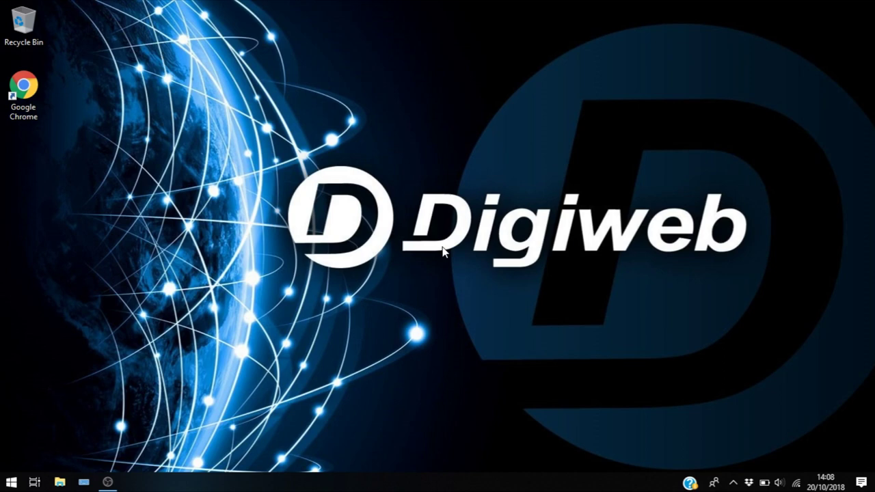